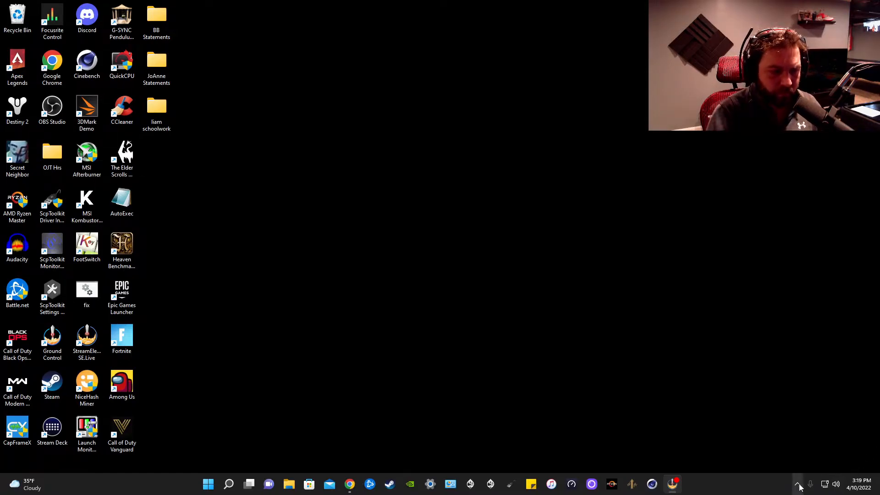
- Switch to Chrome and open the DS4Windows website from the "ds4 windows" search results
click(349, 484)
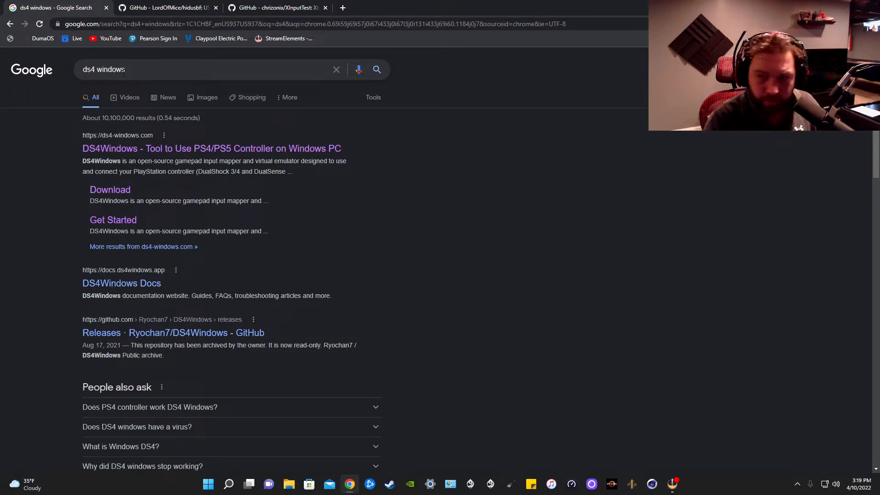
click(171, 153)
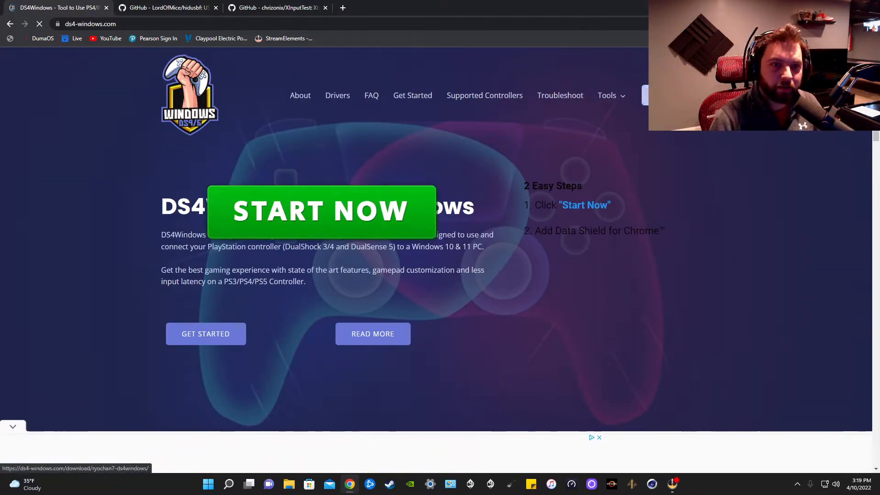
- Switch to File Explorer, search the Downloads folder for "ds4" and open the DS4Windows folder found there
click(289, 484)
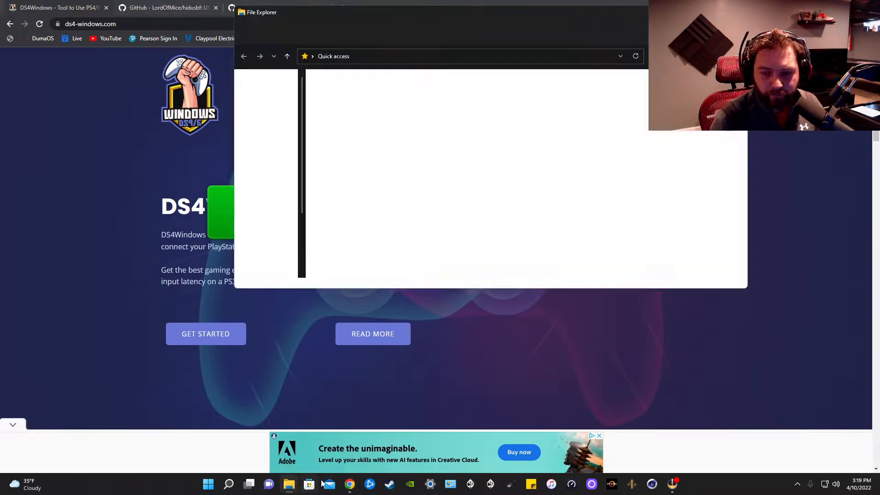
click(275, 110)
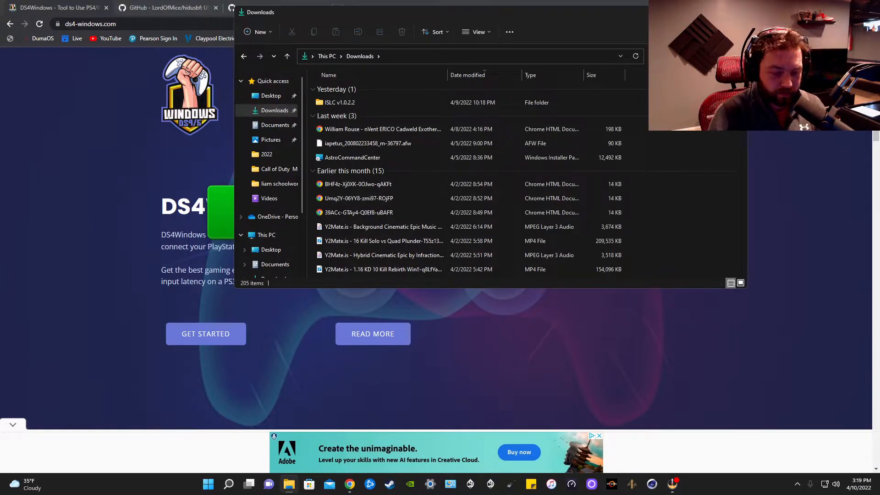
text(ds4)
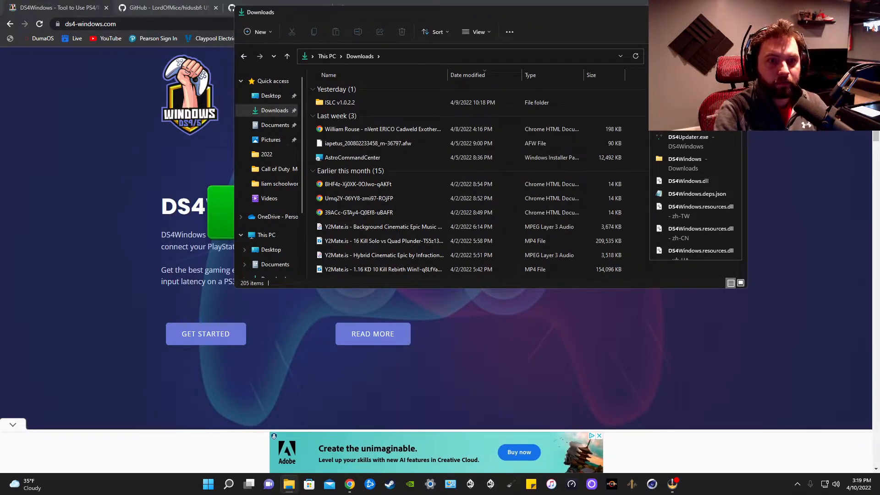
click(685, 164)
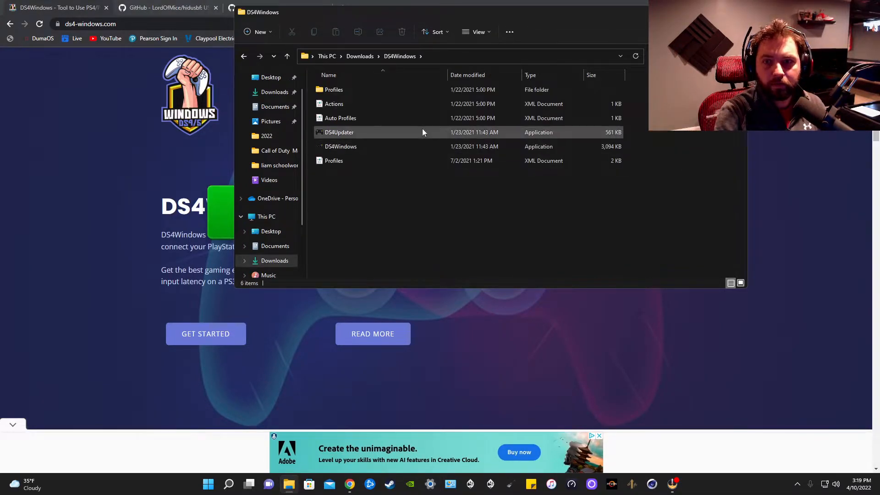
- Look inside the DS4Windows program folder within DS4Windows_3.0.11_x64 in Downloads, and put away File Explorer and Chrome
click(360, 56)
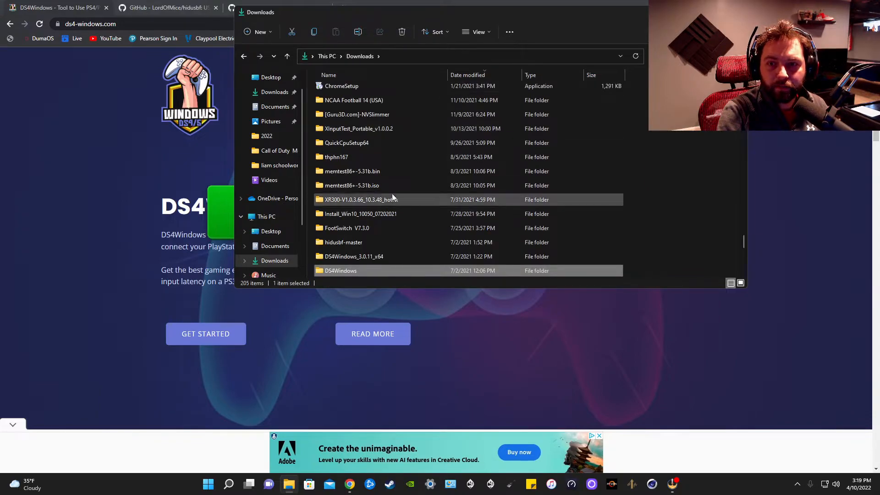
scroll(382, 242, down, 1)
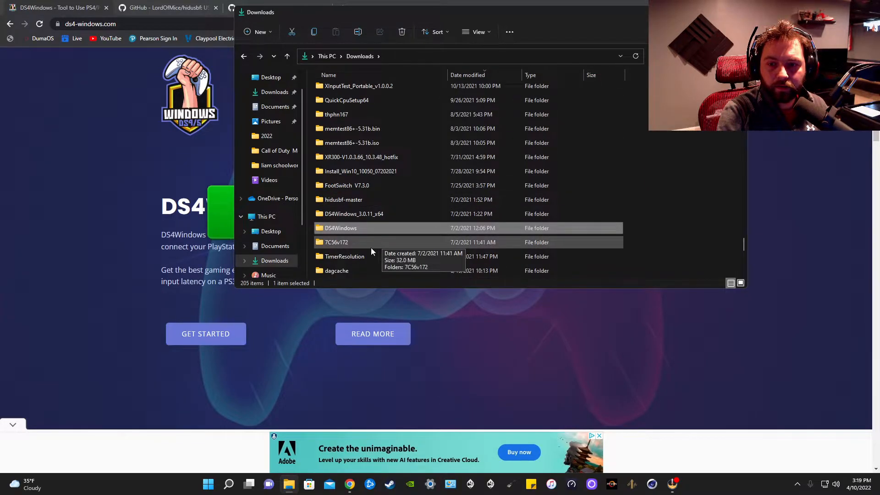
double_click(356, 214)
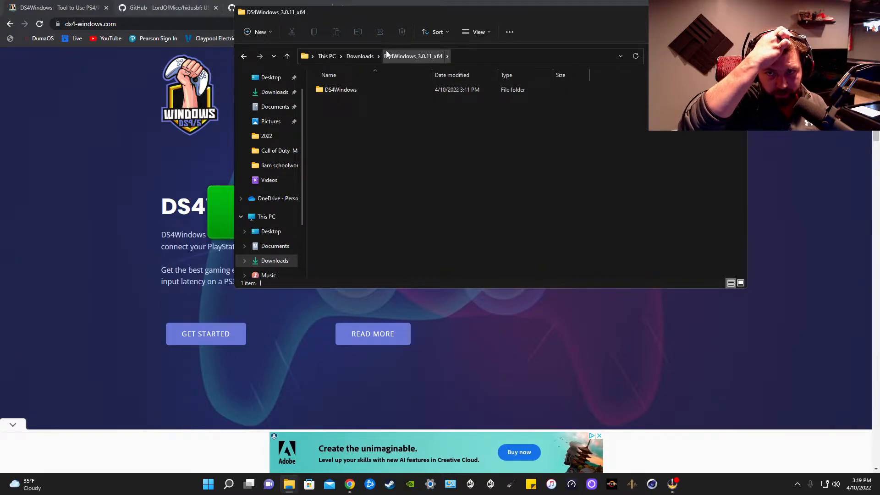
double_click(347, 91)
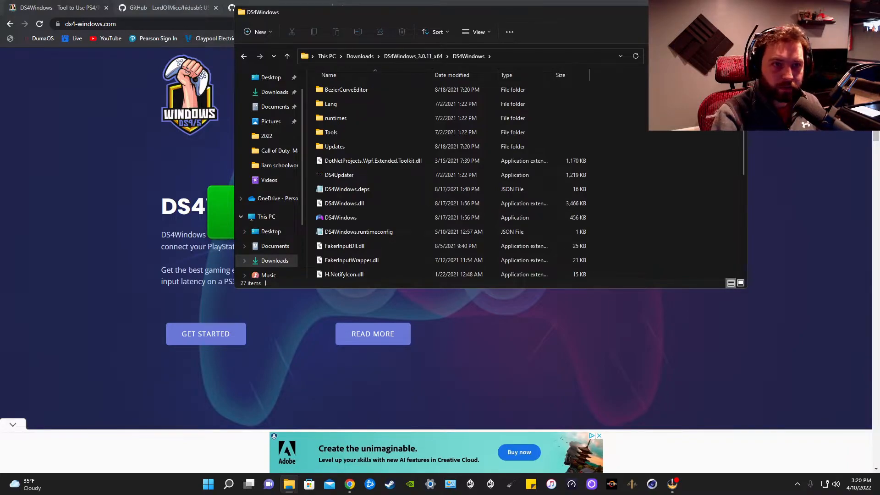
click(737, 12)
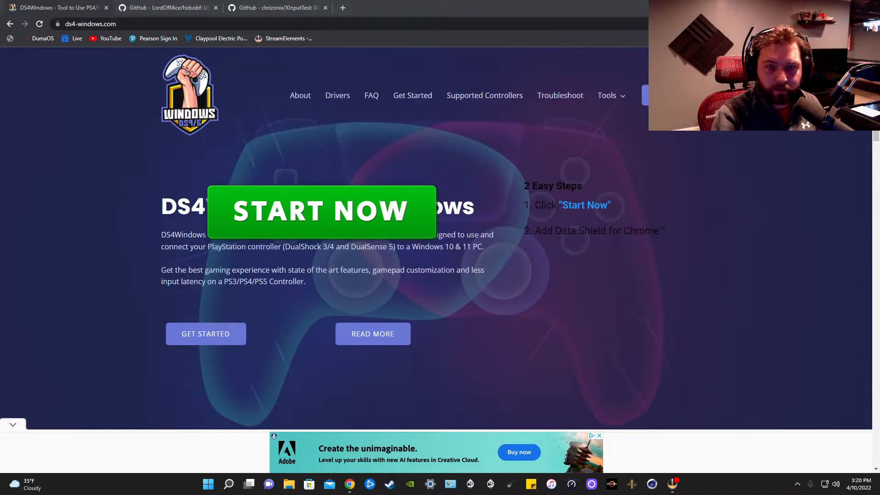
click(828, 6)
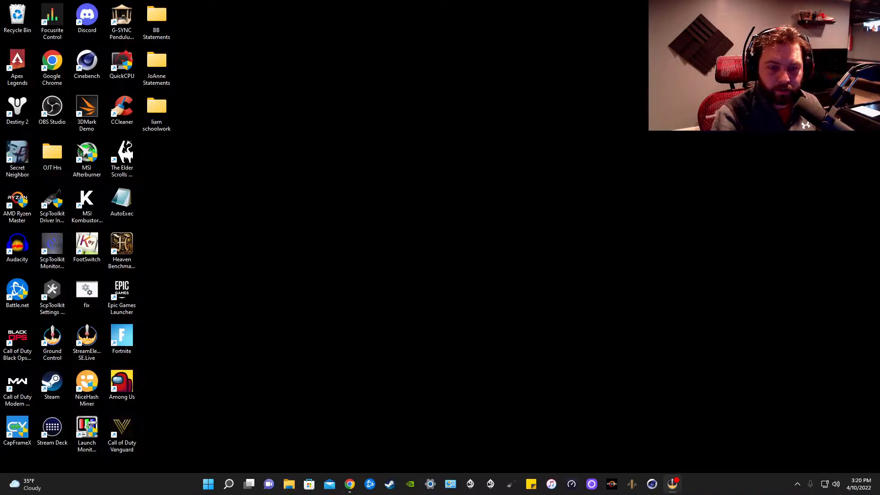
- Bring up DS4Windows from the system tray and check the input delay of the connected DS4 controller
click(803, 487)
click(813, 441)
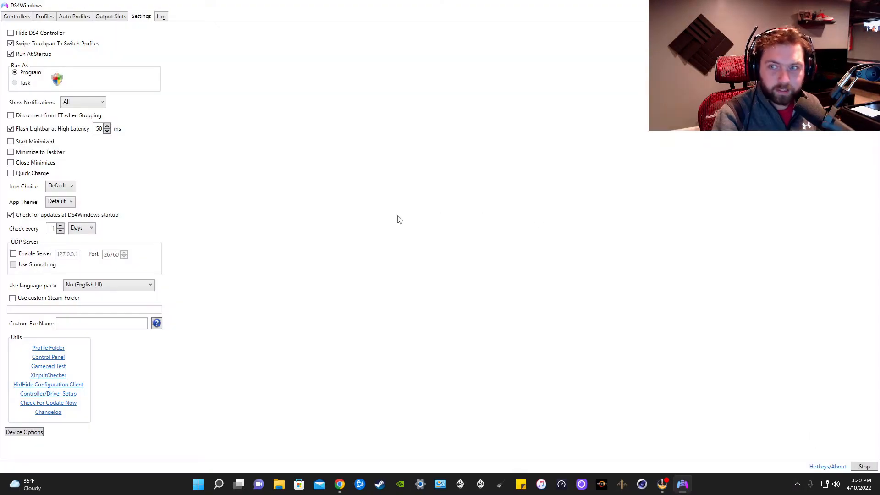
click(18, 16)
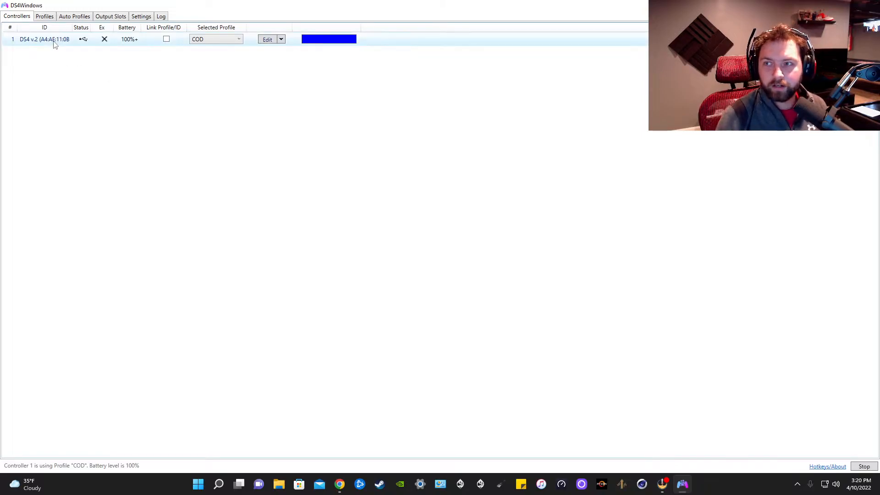
mouse_move(53, 41)
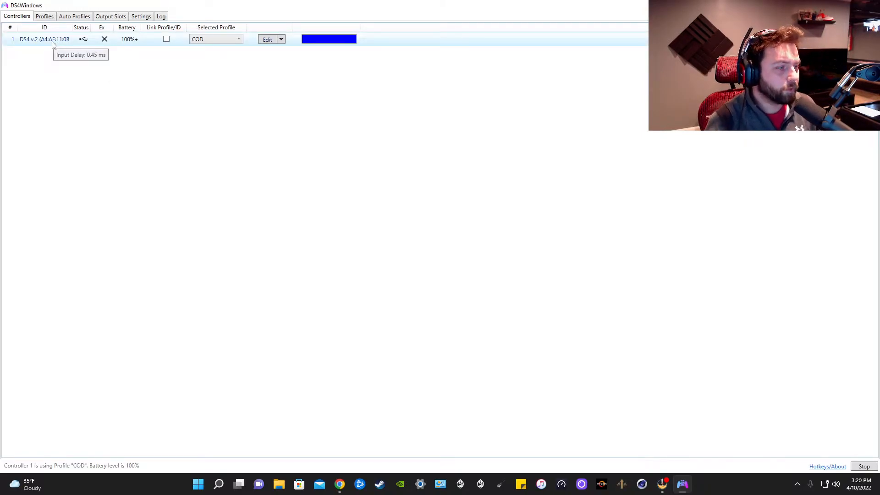
- Review the profile list and profile import dialog without importing anything, and inspect the auto profile and output slot settings
click(42, 17)
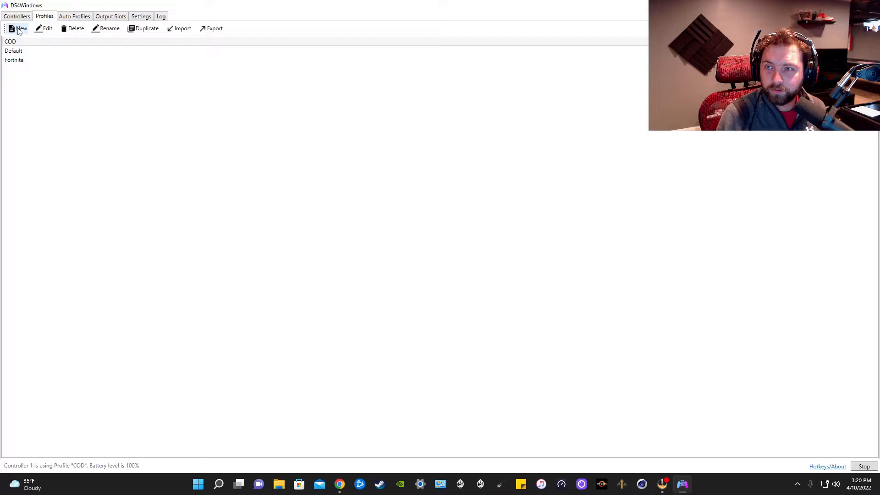
click(183, 29)
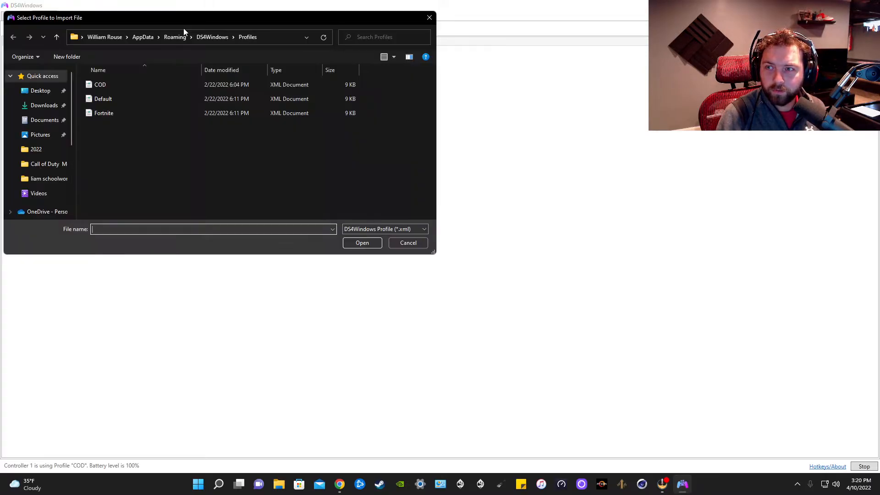
click(422, 19)
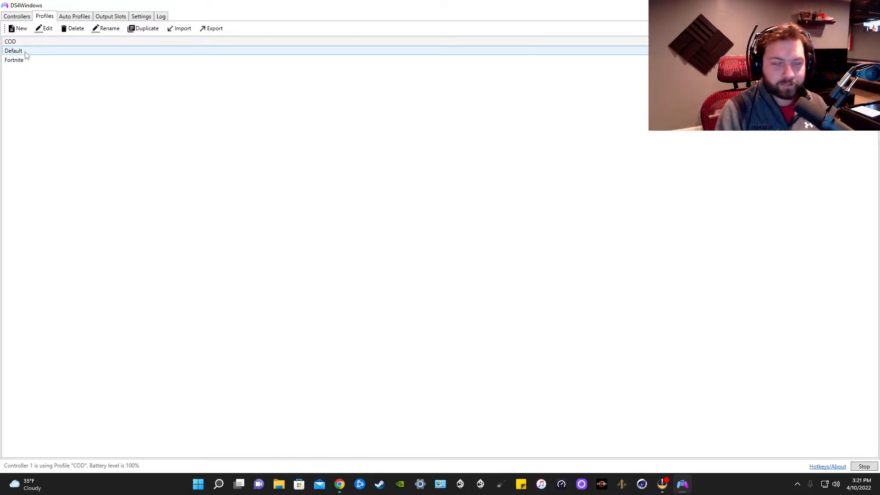
click(73, 18)
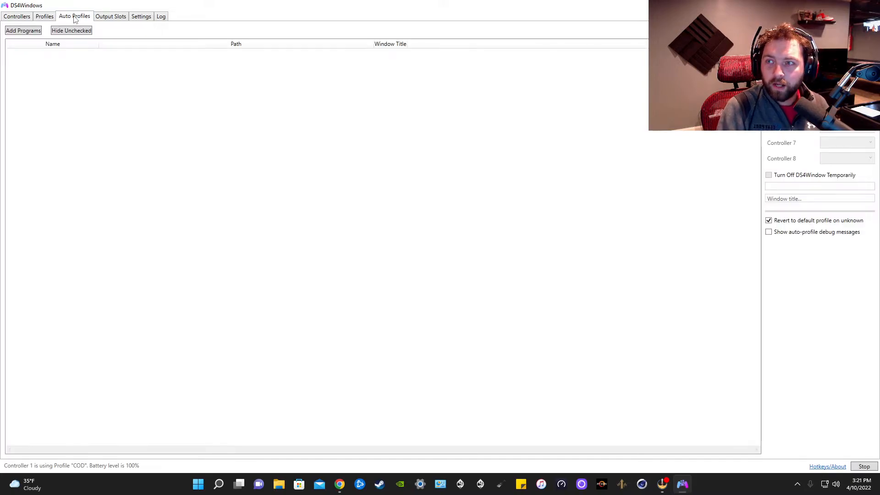
click(113, 17)
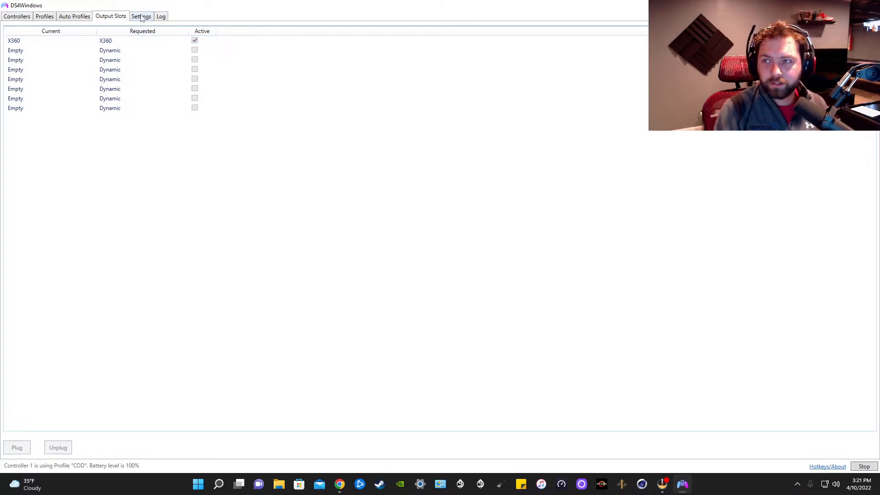
- Open the COD profile for editing and review its axis, lightbar, touchpad, gyro and other settings
click(51, 17)
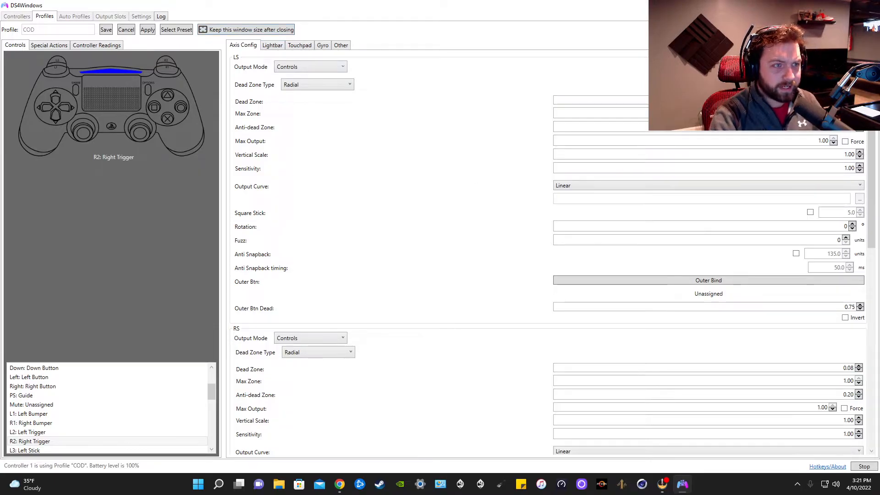
drag(873, 117, 873, 168)
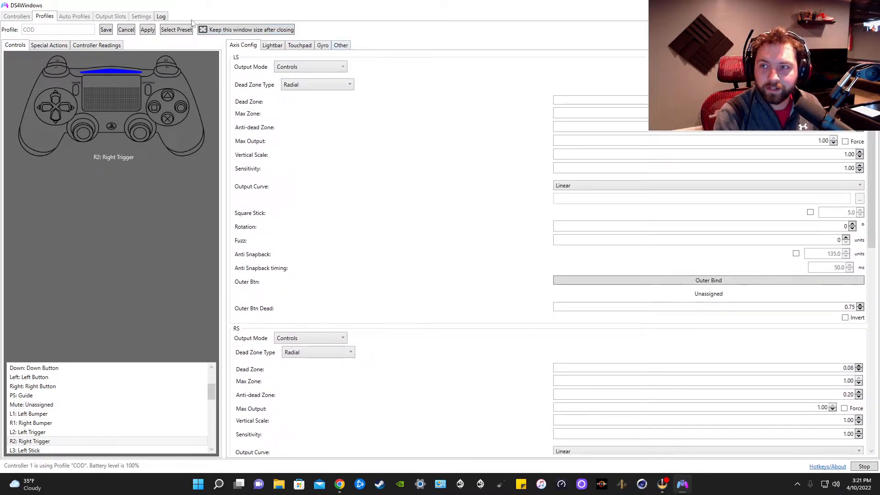
click(271, 46)
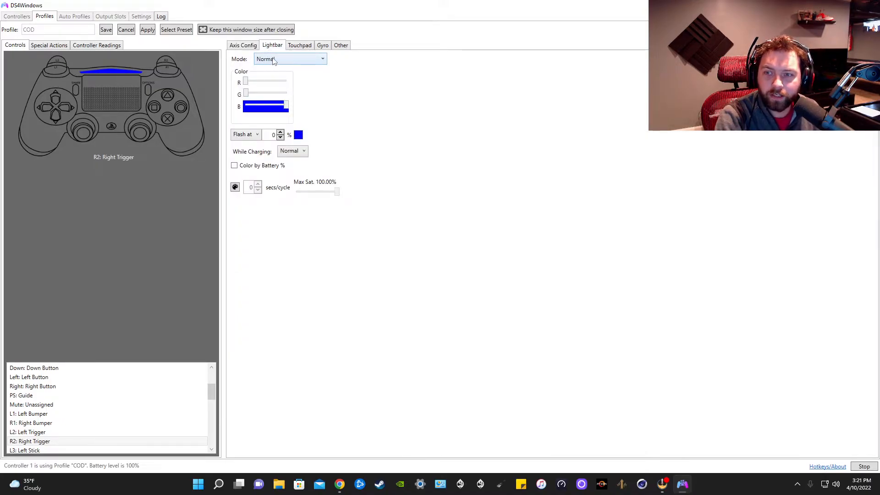
click(291, 46)
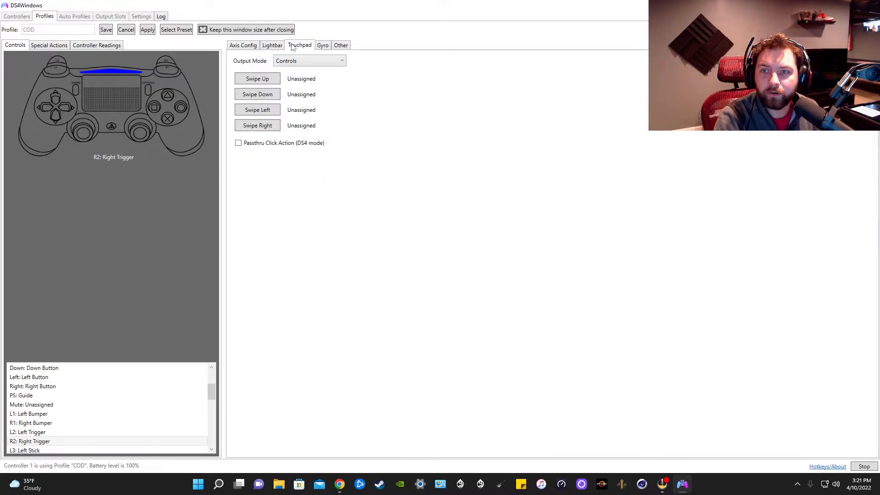
click(322, 47)
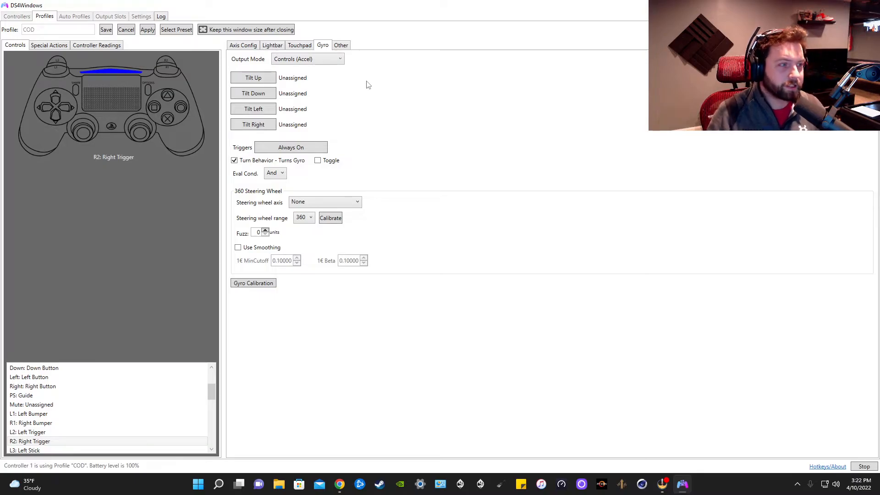
click(341, 46)
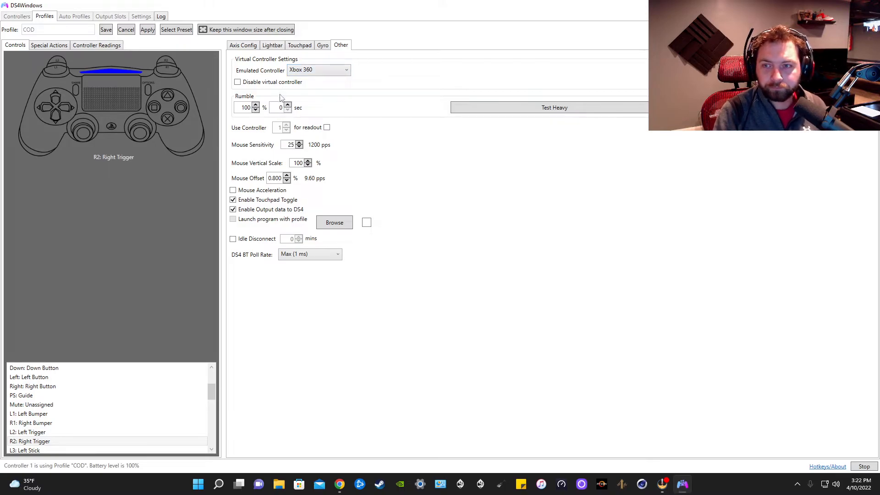
- Start and stop the heavy rumble test, and examine the available DS4 BT poll rates without choosing another one
click(500, 104)
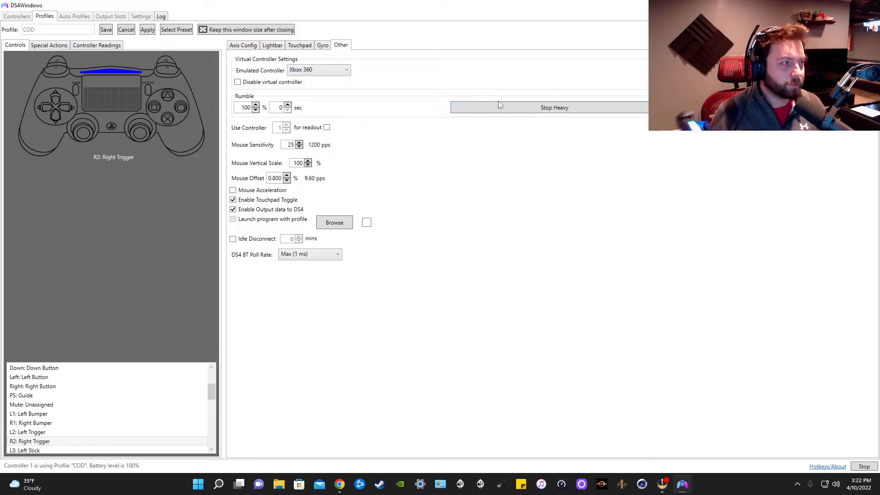
click(499, 105)
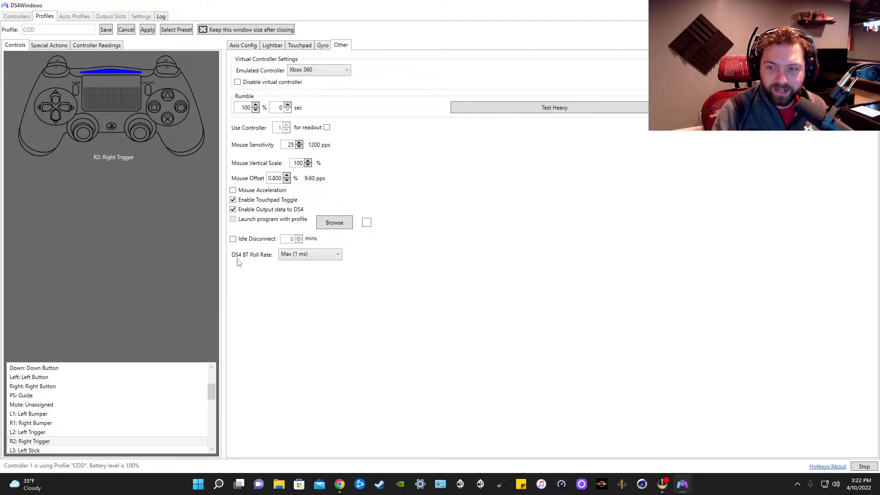
mouse_move(238, 261)
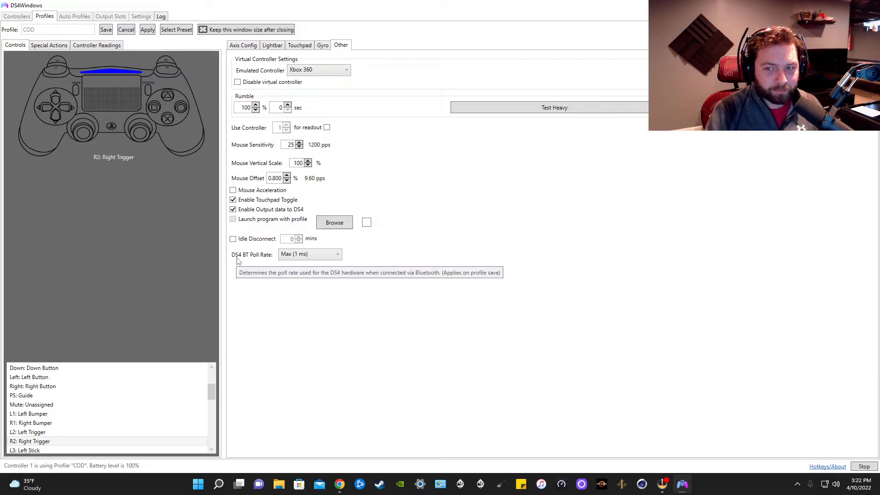
click(296, 254)
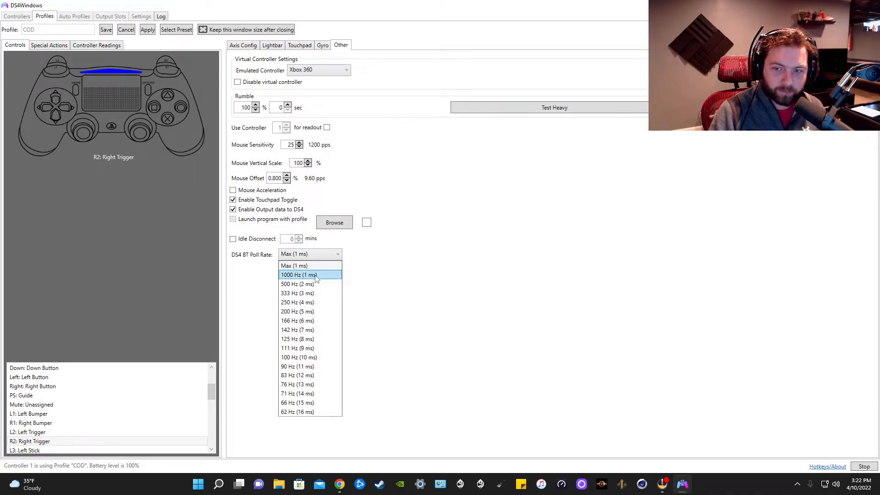
click(366, 258)
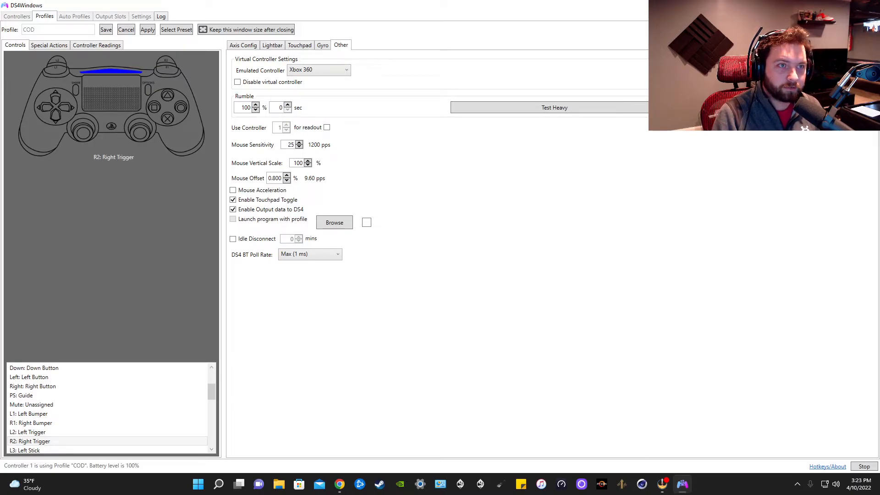
- Minimize DS4Windows and review the profiles offered for Controller 1 from the system tray without switching profile
click(849, 5)
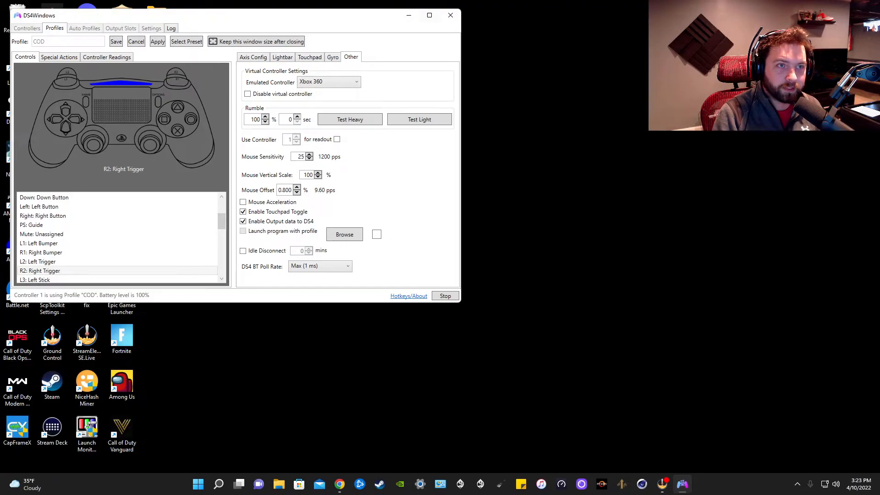
click(410, 18)
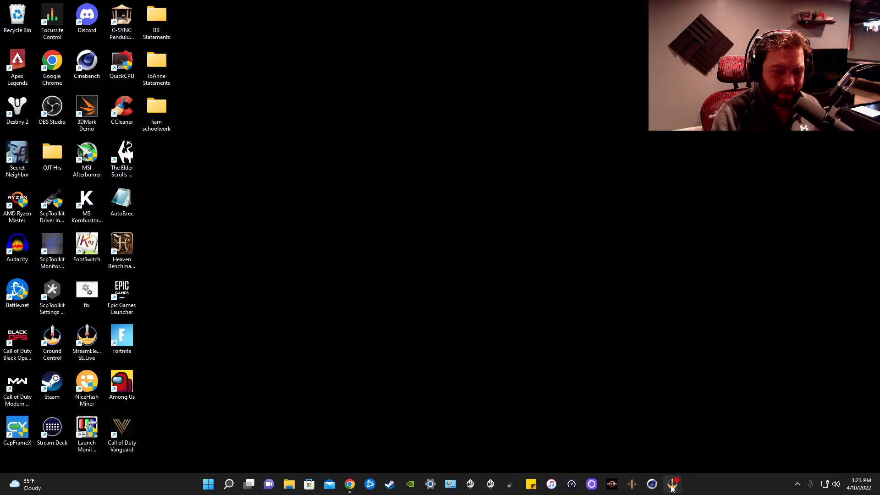
click(798, 484)
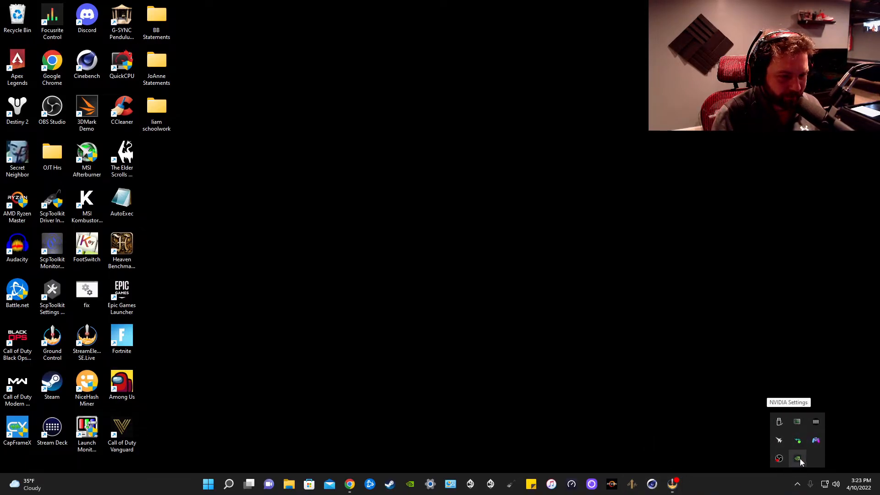
right_click(816, 440)
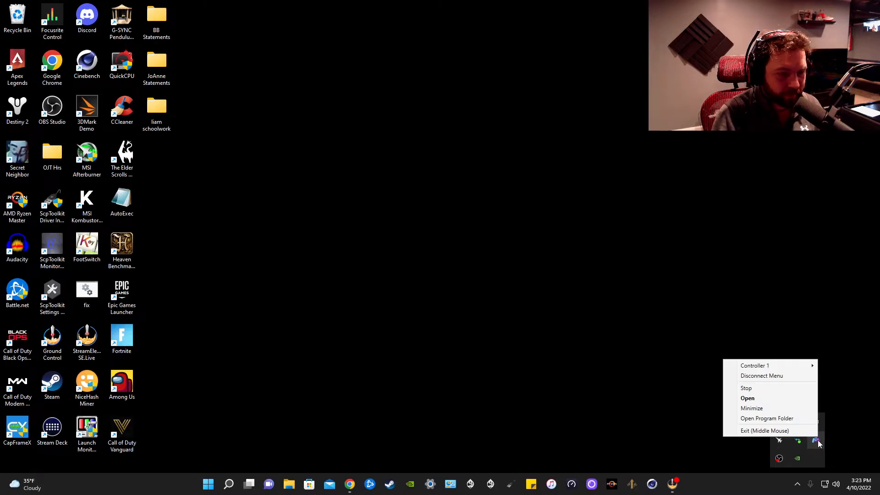
mouse_move(797, 365)
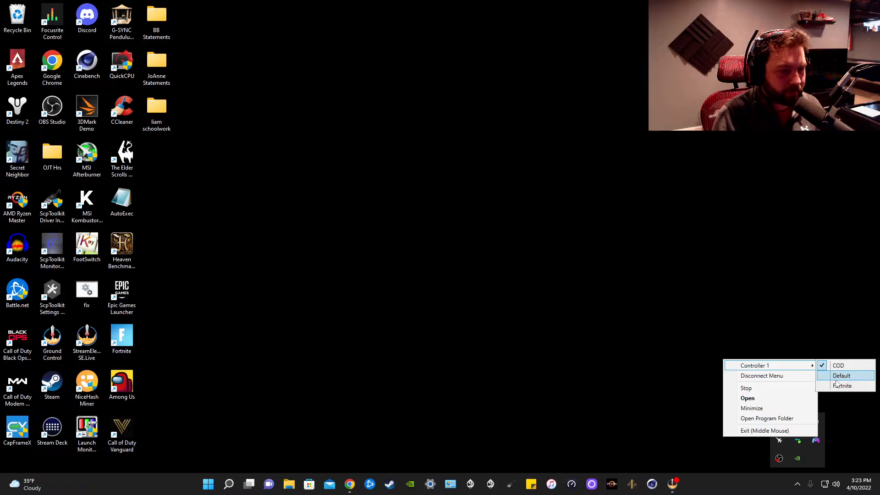
click(830, 320)
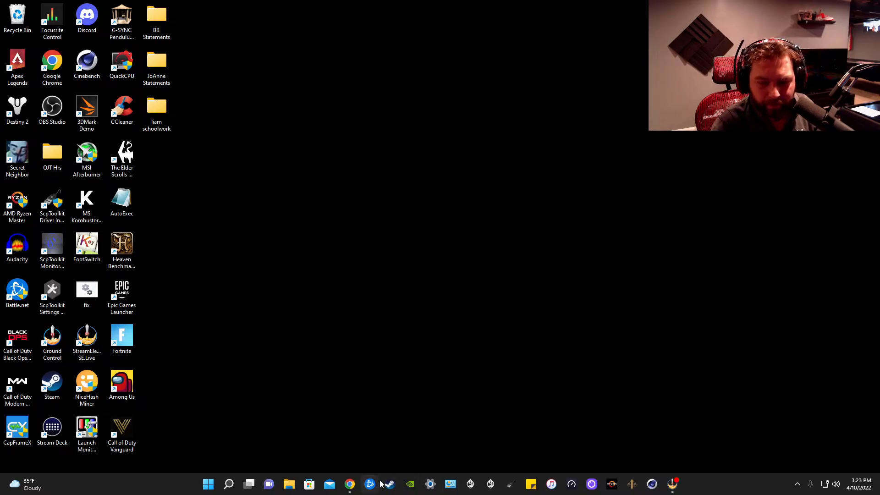
- Switch to Chrome, look over the LordOfMice/hidusbf GitHub page, and reopen it from the Google results for hidusbf
click(350, 484)
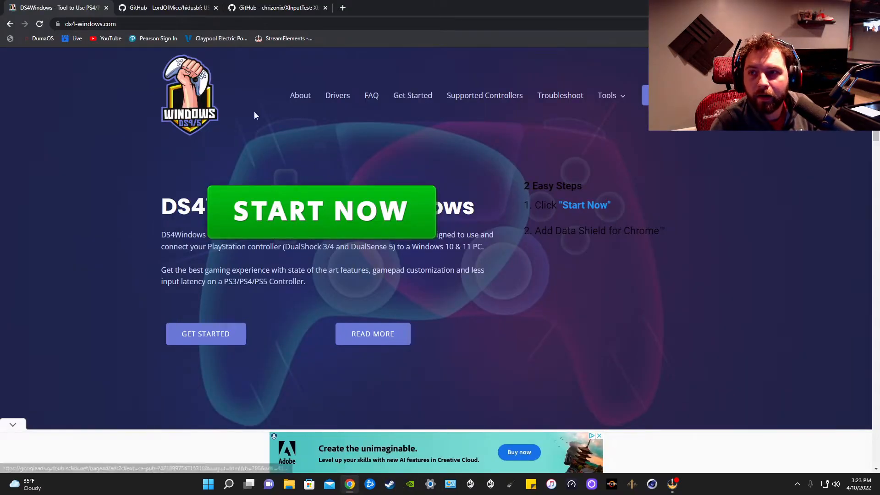
click(166, 7)
scroll(207, 121, down, 1)
scroll(207, 121, up, 1)
click(11, 23)
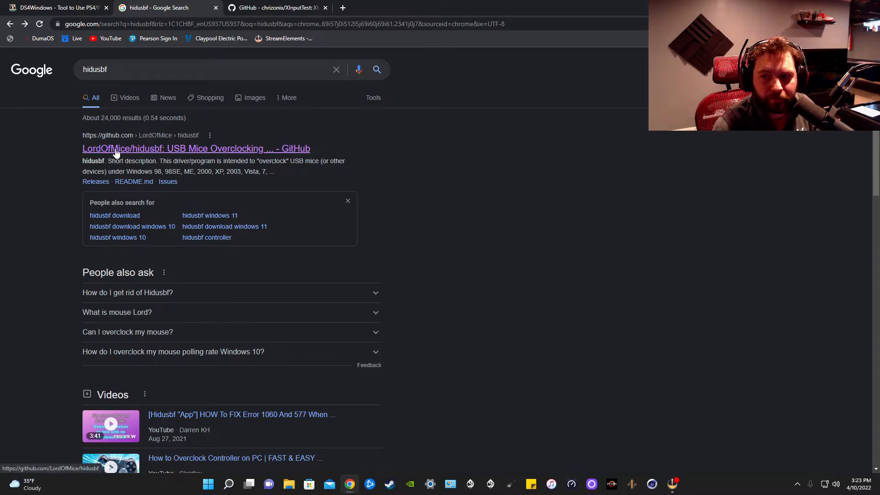
click(167, 150)
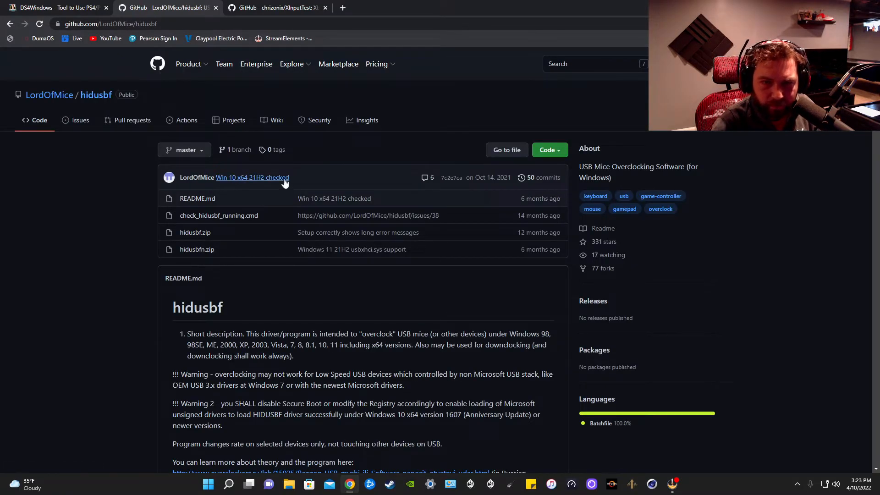
- Search Quick access in File Explorer for hidusbf and try opening one of the suggested hidusbf.sys files
click(288, 484)
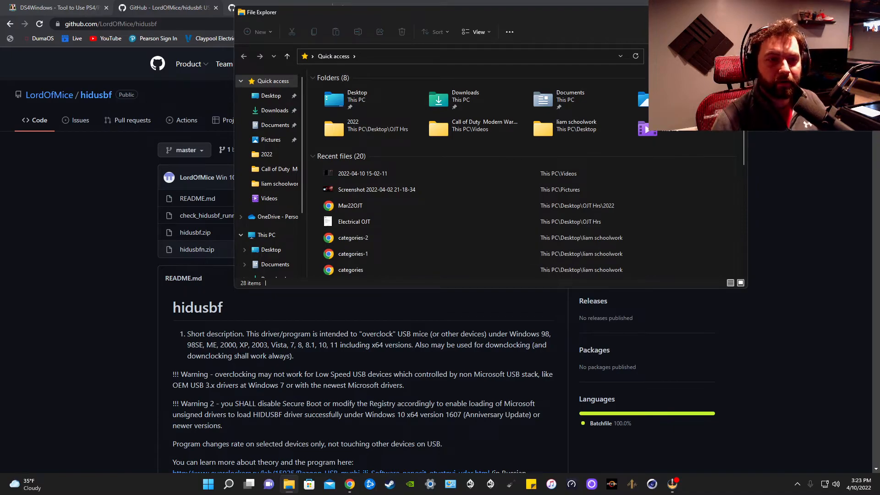
text(hidusbf)
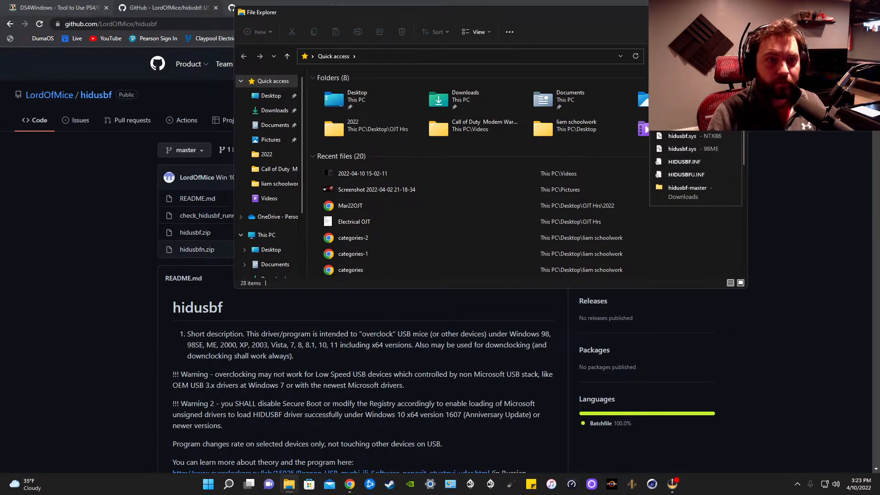
key(Return)
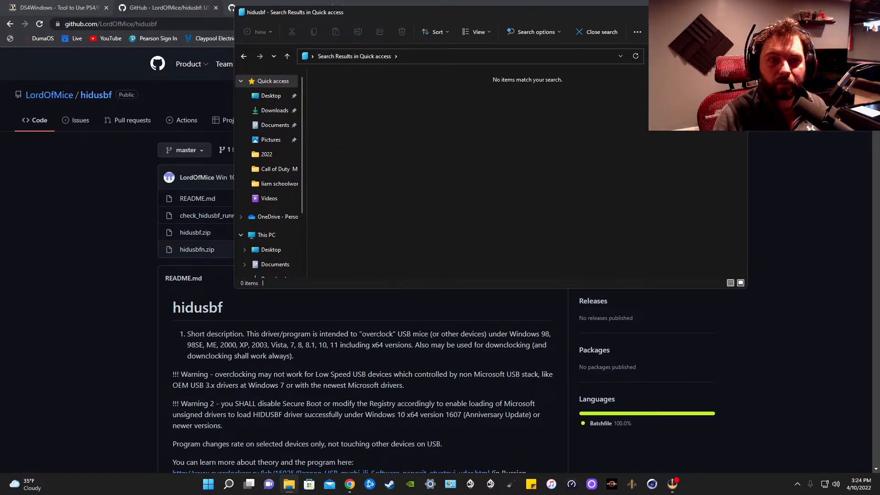
click(692, 57)
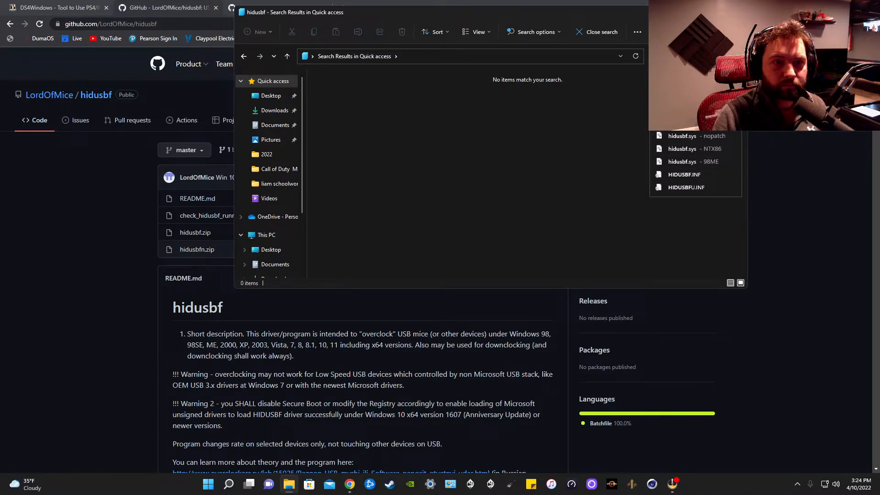
click(688, 110)
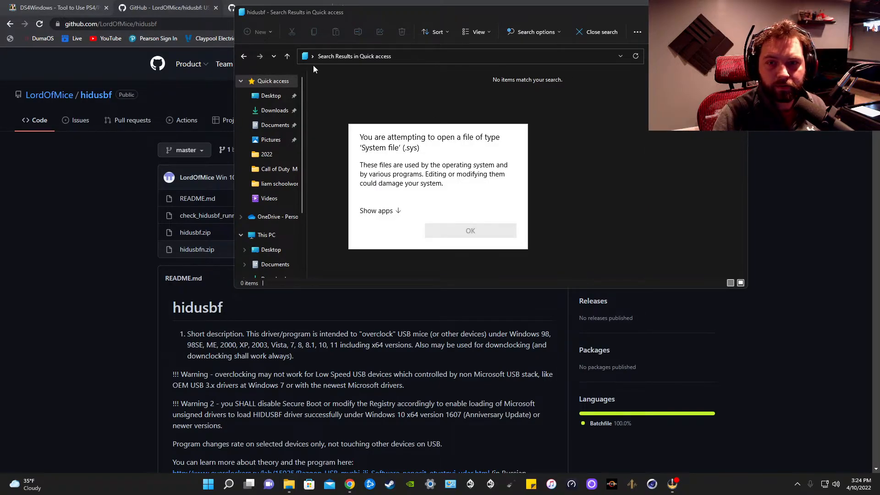
click(244, 57)
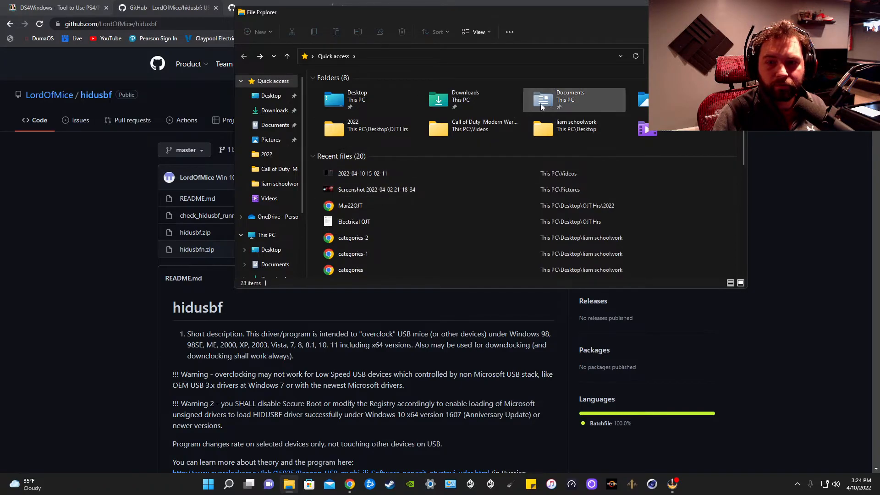
- Open the nested hidusbf-master folder in Downloads and look at the extraction option for the hidusbf ZIP file
click(692, 57)
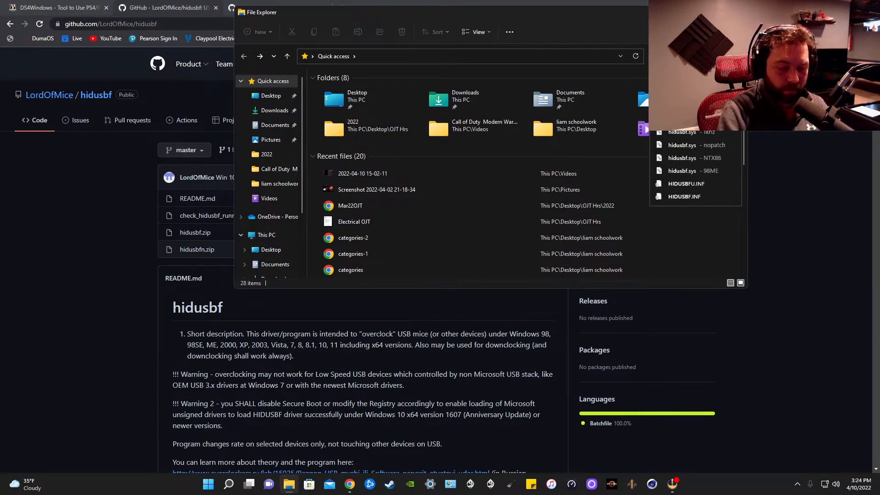
double_click(385, 89)
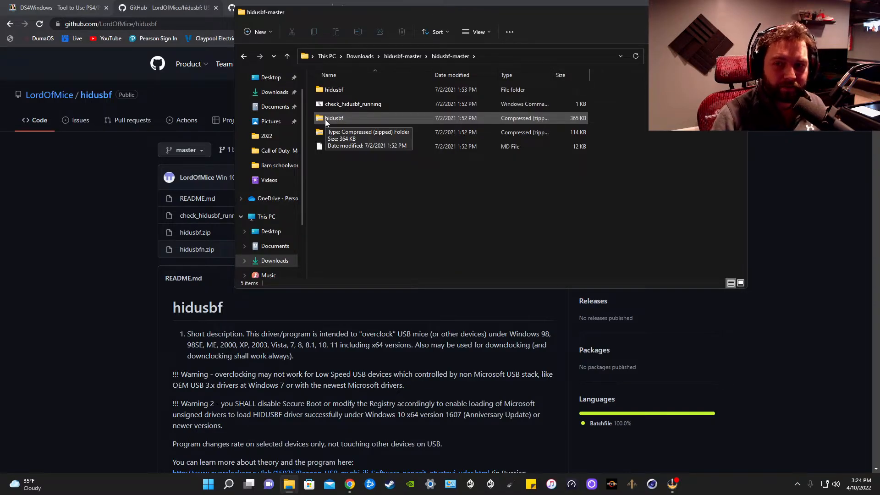
right_click(327, 119)
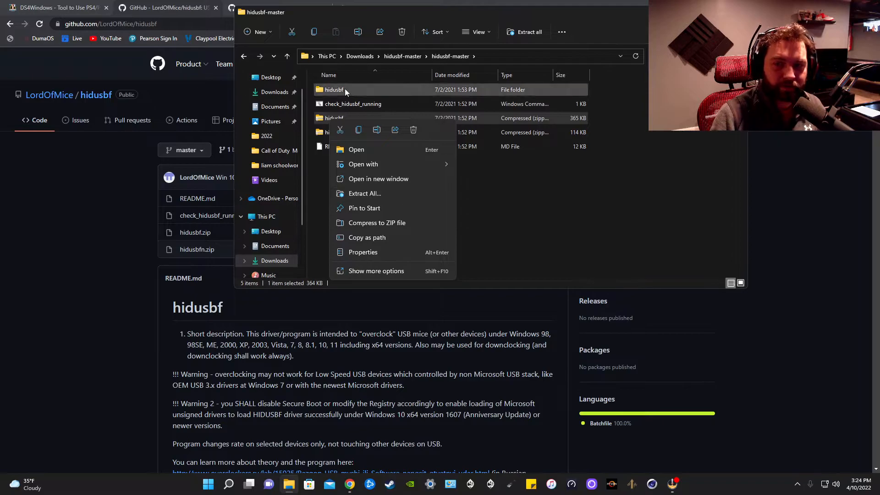
- Search Downloads for hidusbf, open the hidusbf folder, and run Setup from its DRIVER subfolder
click(360, 56)
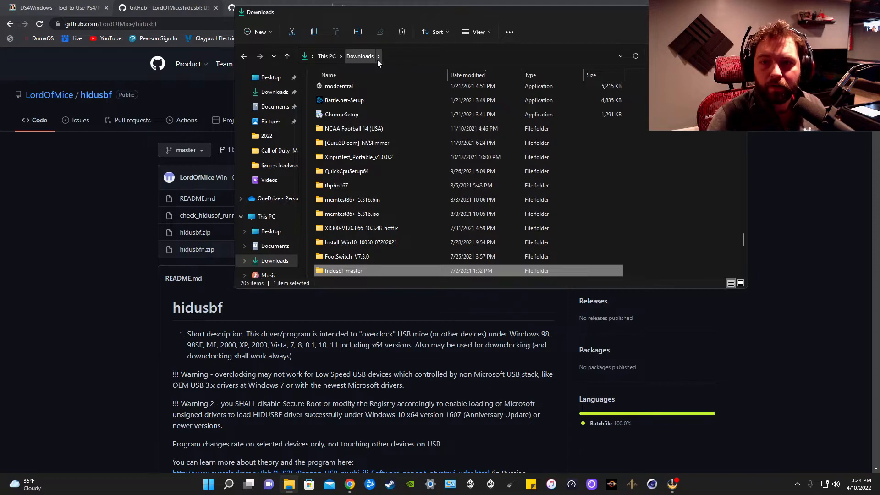
click(693, 57)
click(684, 71)
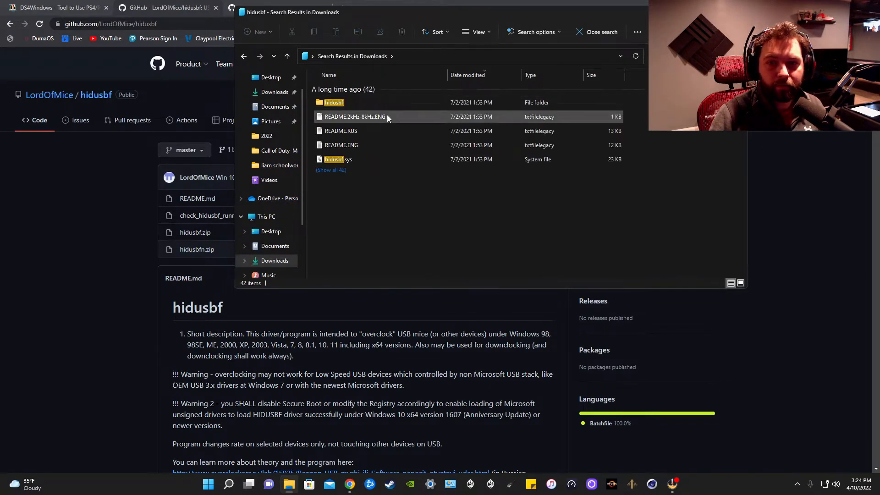
double_click(337, 103)
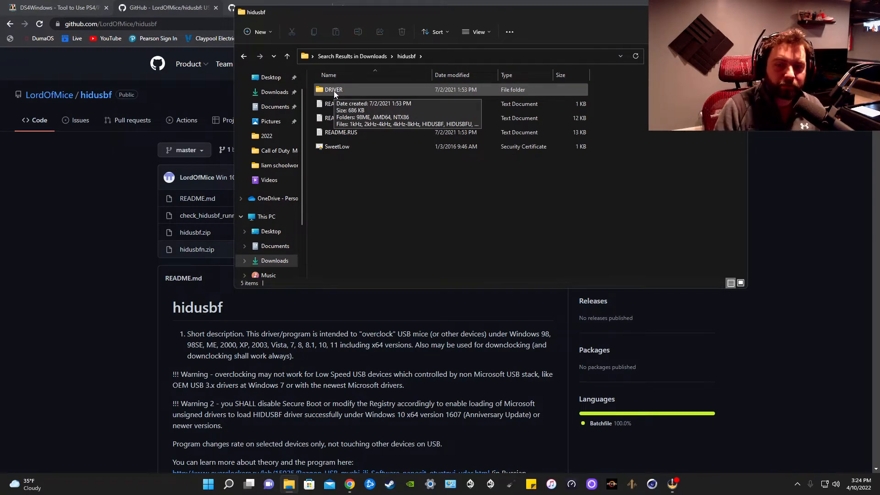
double_click(334, 91)
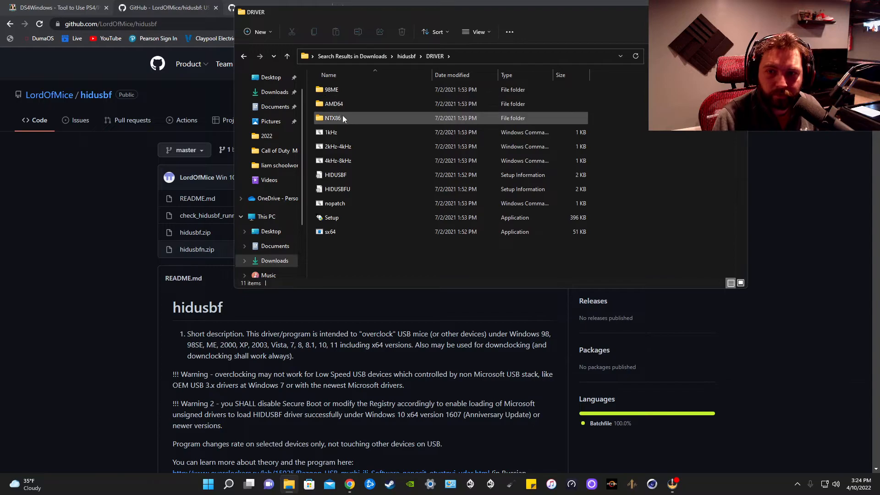
double_click(332, 218)
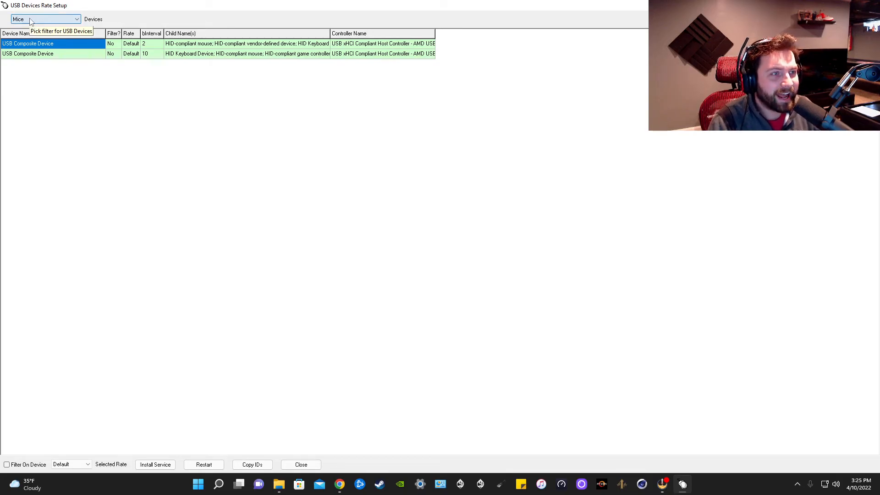
- List all USB devices, examine the rates available for the Wireless Controller's composite device without choosing another, and close the rate setup
click(32, 20)
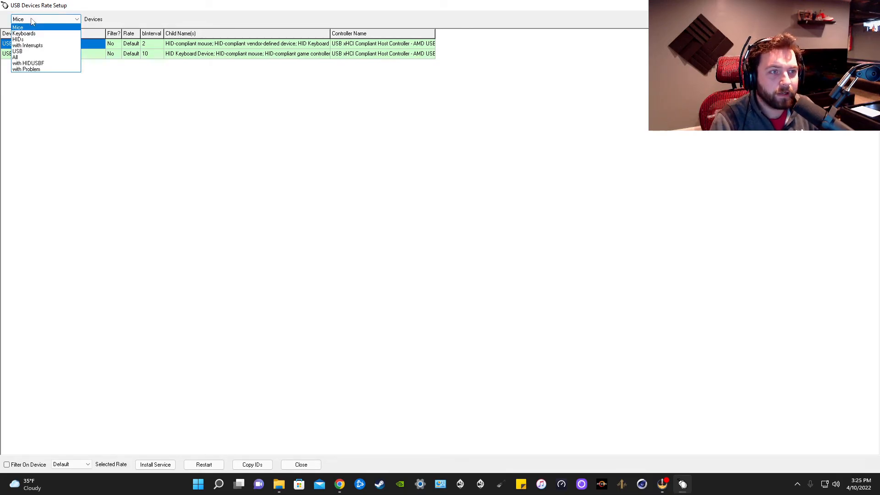
click(21, 60)
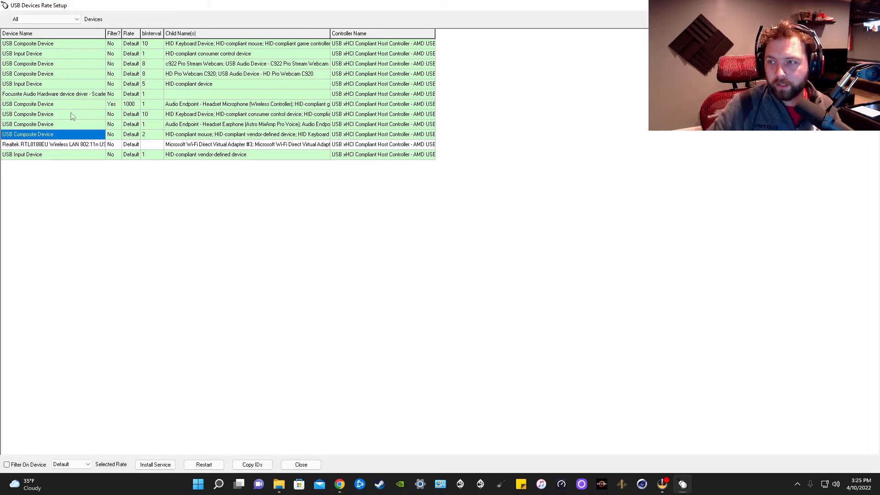
click(45, 105)
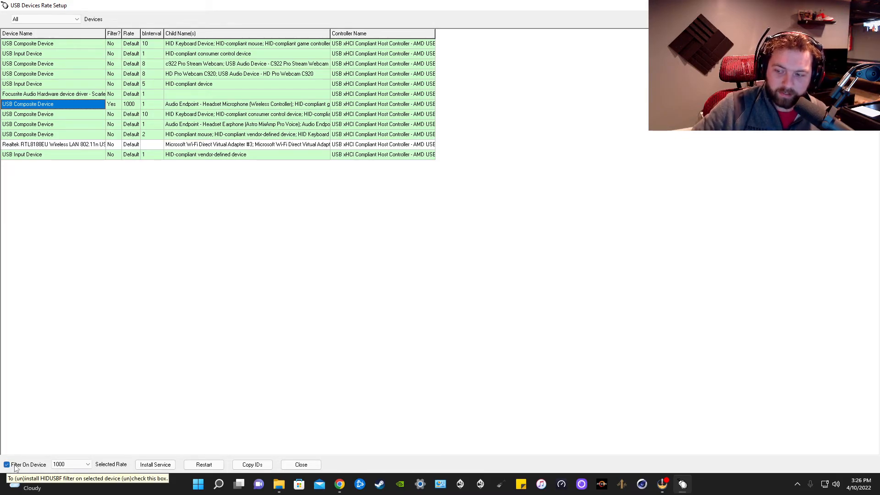
click(74, 465)
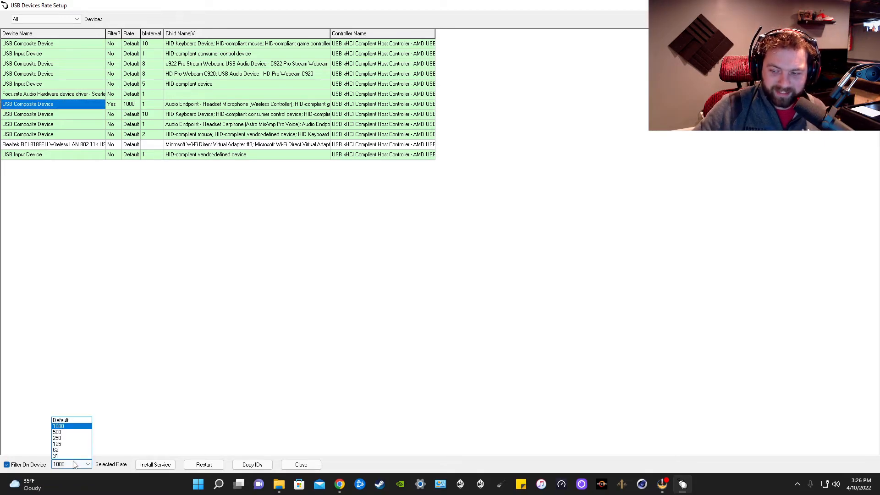
click(160, 416)
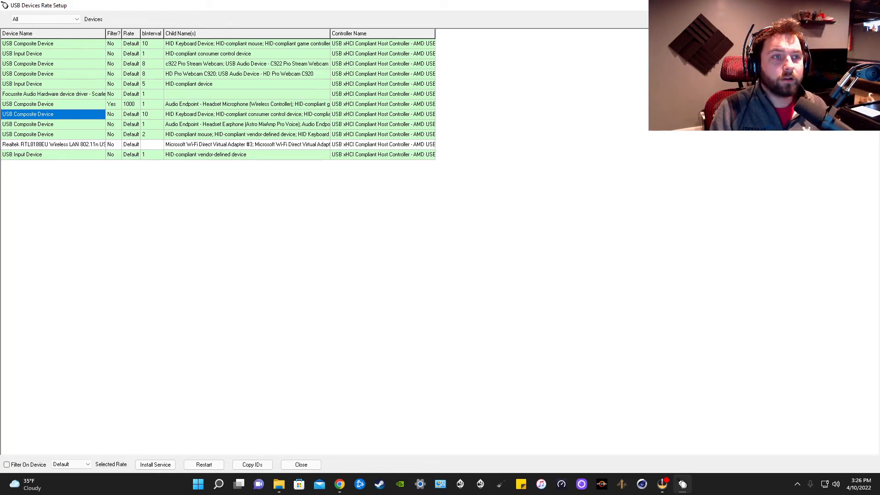
click(869, 5)
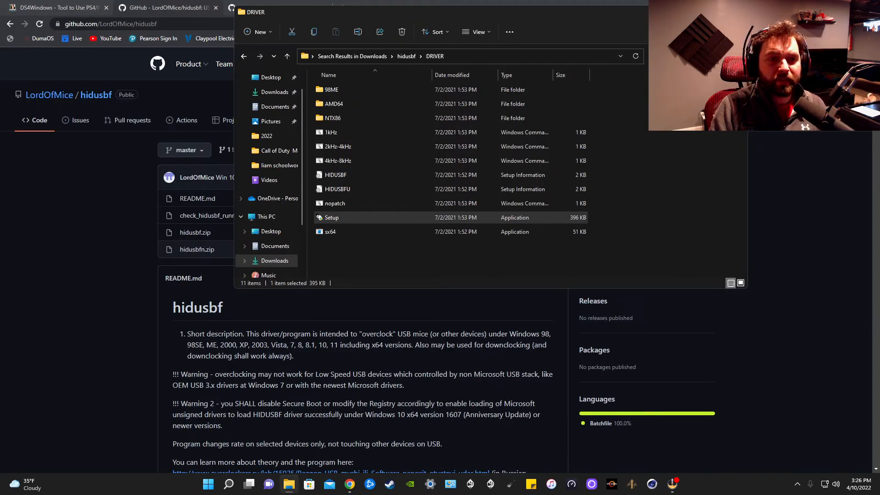
- Close File Explorer, view the chrizonix/XInputTest GitHub page, and reopen it from the Google results for xinputtest
click(737, 12)
click(251, 8)
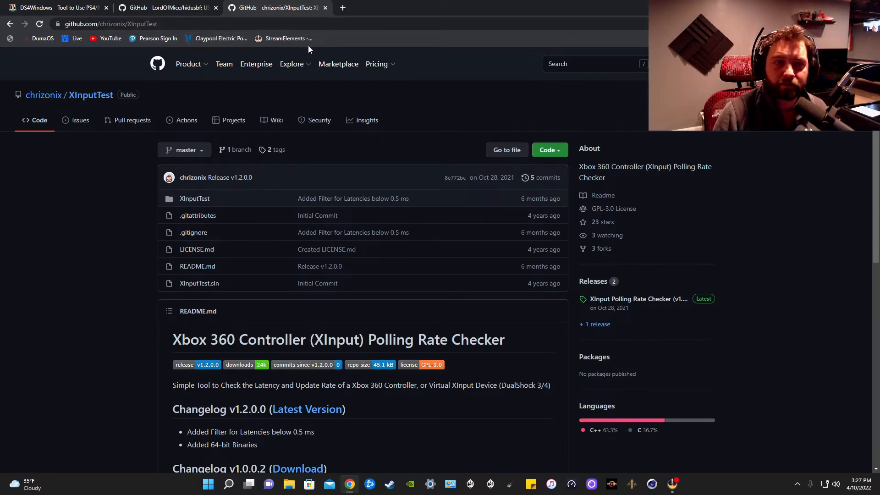
click(10, 23)
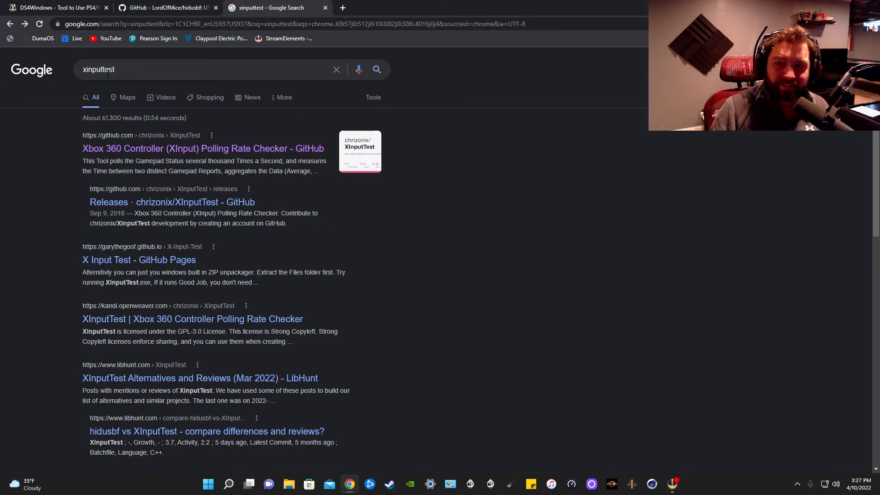
click(140, 152)
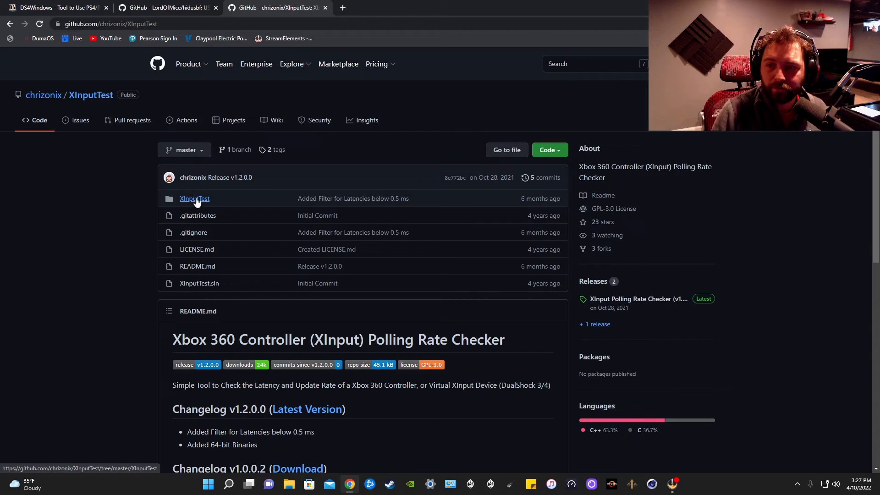
- Search File Explorer for xinputtest and open the XInputTest_Portable_v1.0.0.2 ZIP file to view its sample applications
click(289, 484)
click(694, 56)
text(xin)
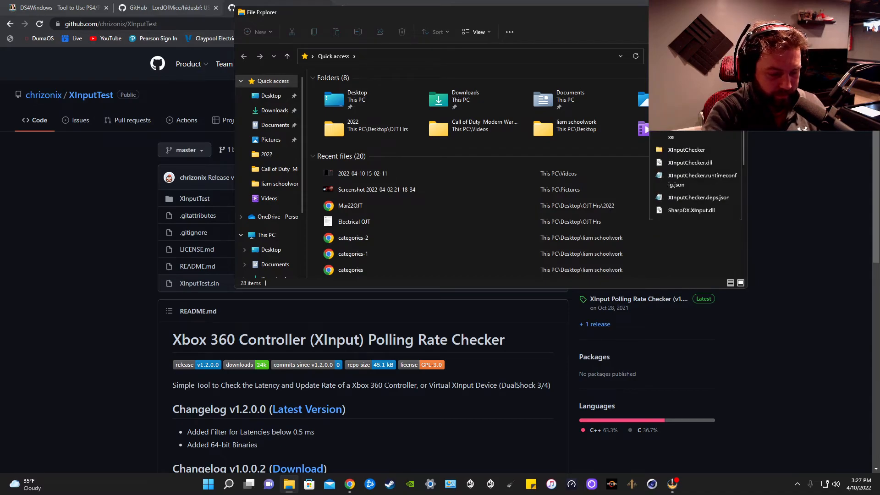
text(put)
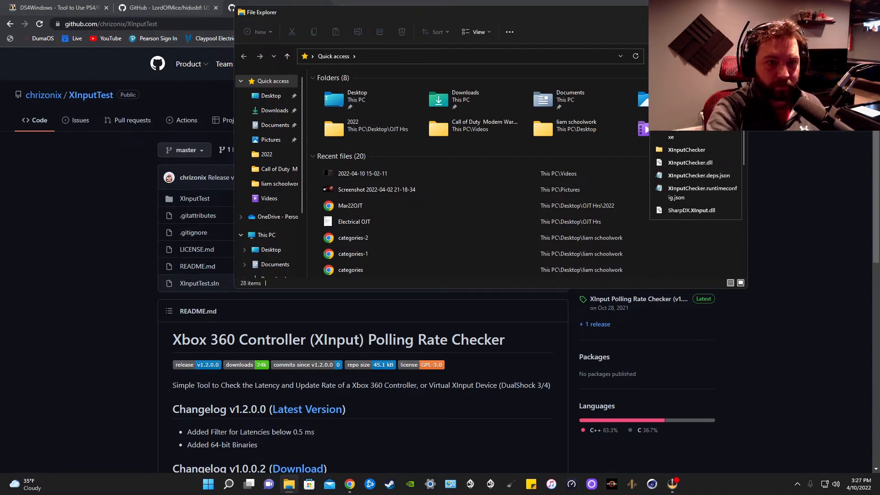
text(test)
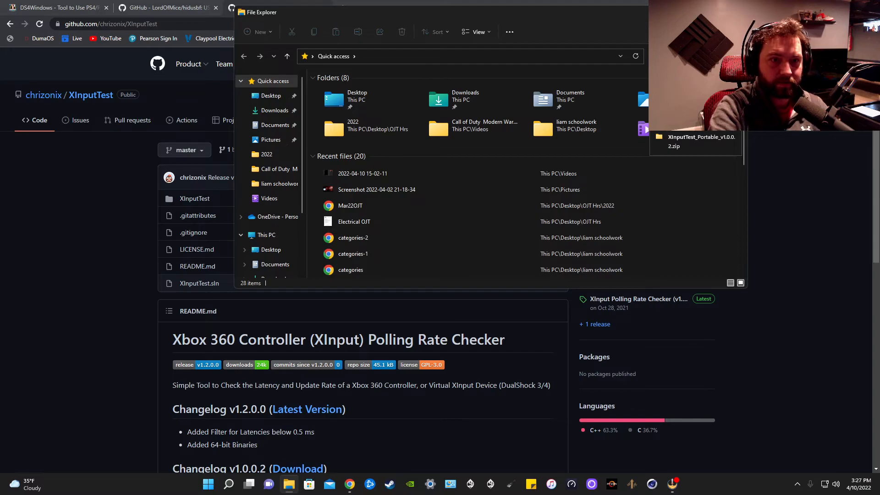
click(689, 134)
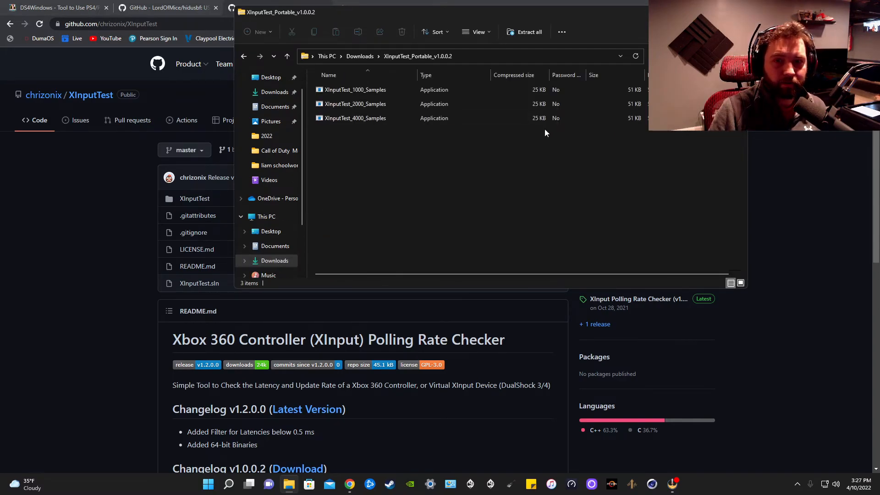
- Try to launch XInputTest_4000_Samples from inside the ZIP file, dismiss the extraction prompt, and close File Explorer
double_click(349, 118)
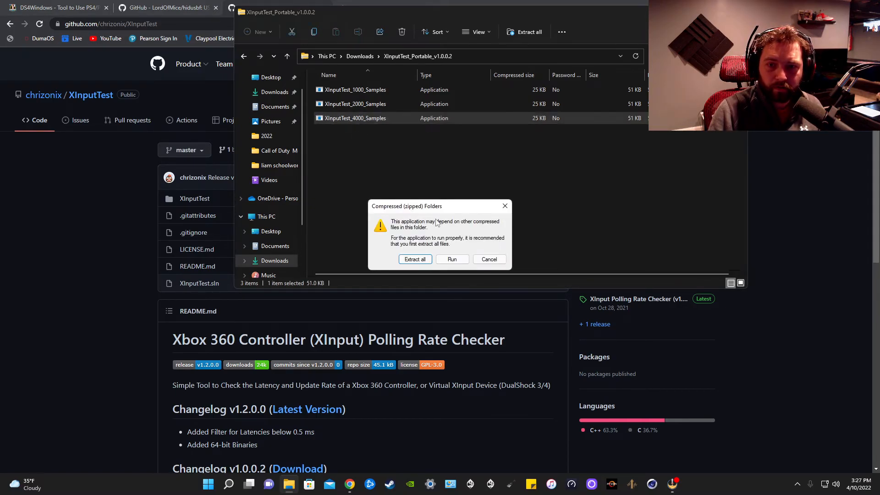
click(505, 206)
click(737, 12)
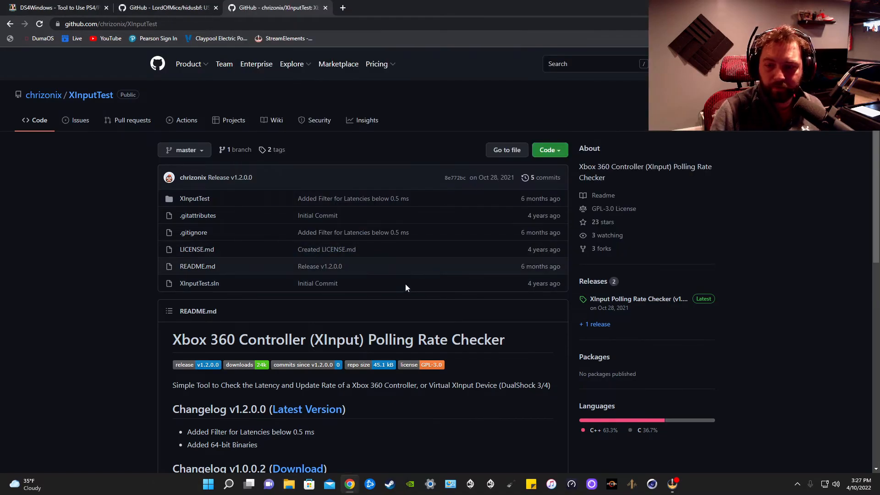
- Search Windows for xinp, run XInputTest_4000_Samples.exe to measure the controller's polling rate, and close it without writing a report
click(229, 484)
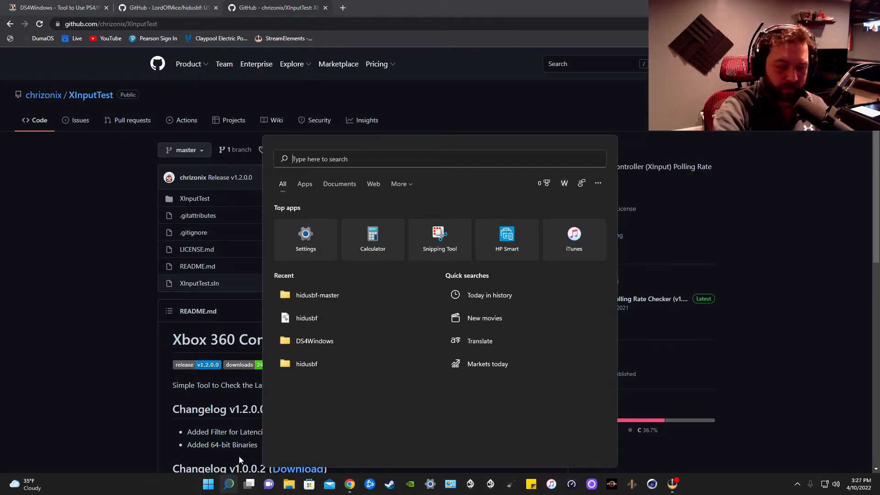
text(xinp)
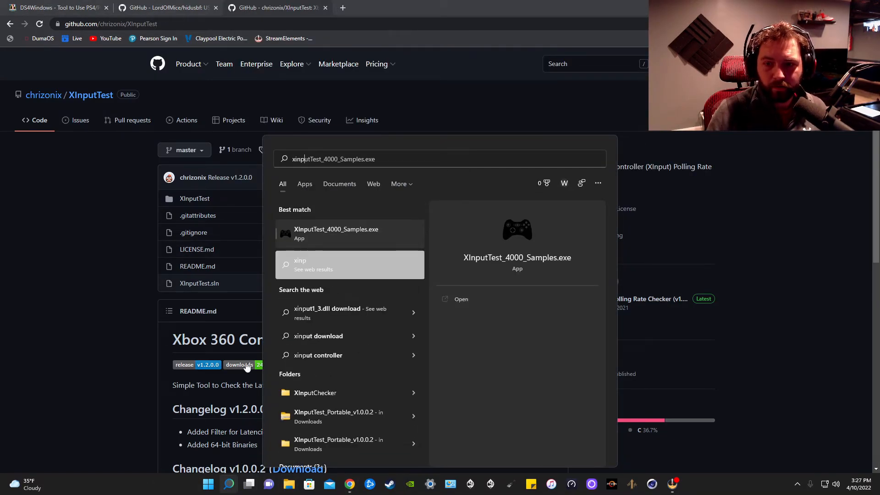
click(307, 234)
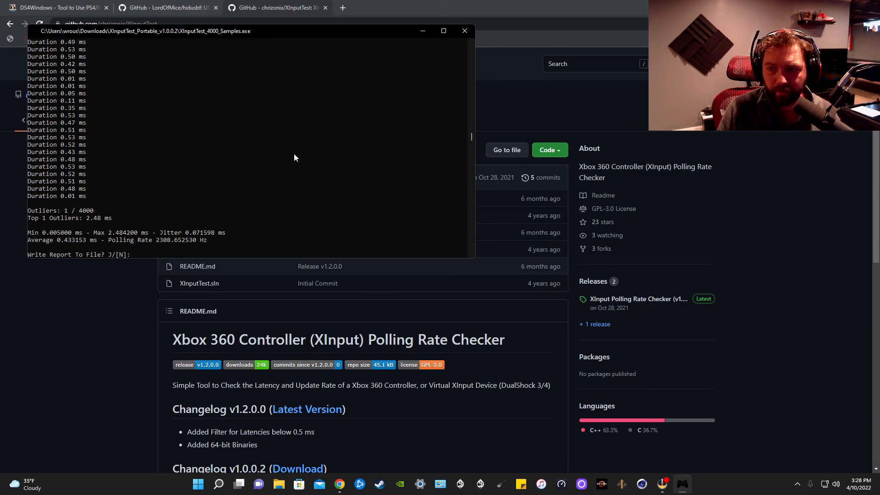
click(467, 32)
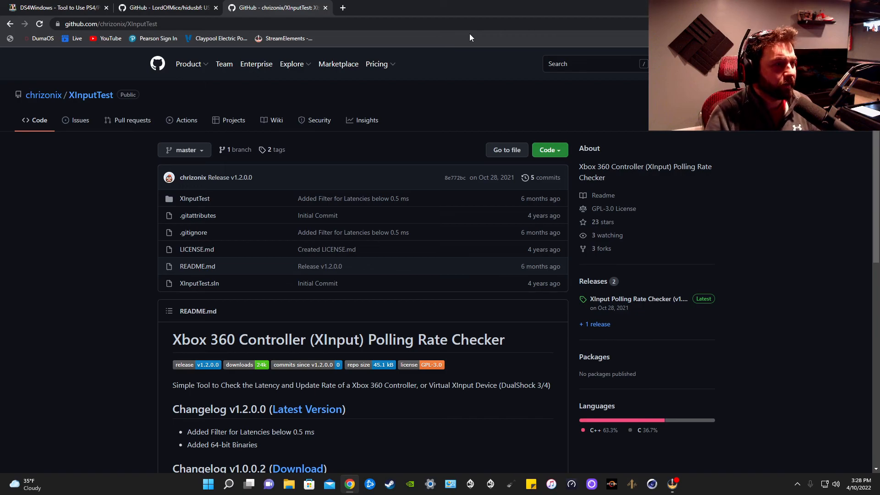